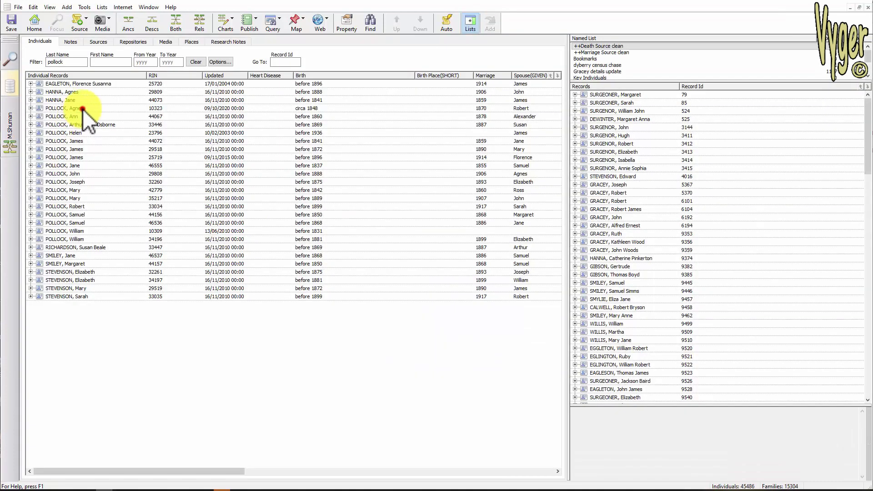
{"action": "left_click", "coordinate": [83, 108]}
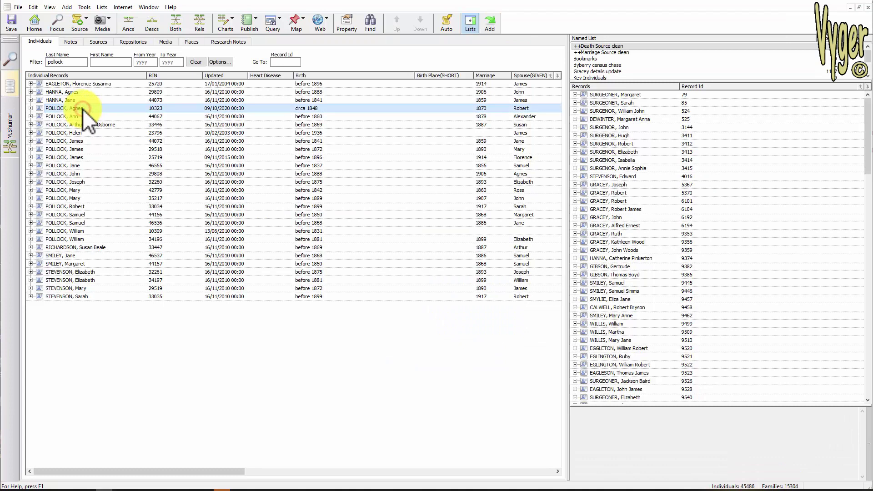
{"action": "left_click", "coordinate": [232, 21]}
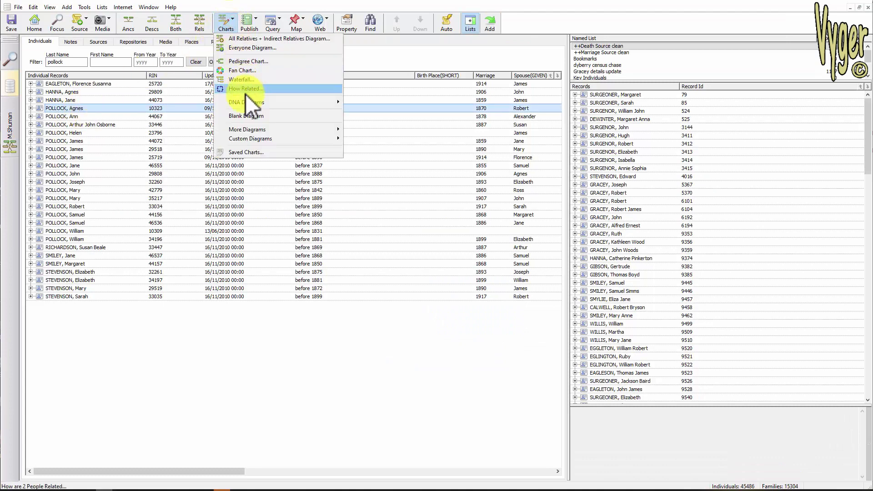
{"action": "mouse_move", "coordinate": [245, 100]}
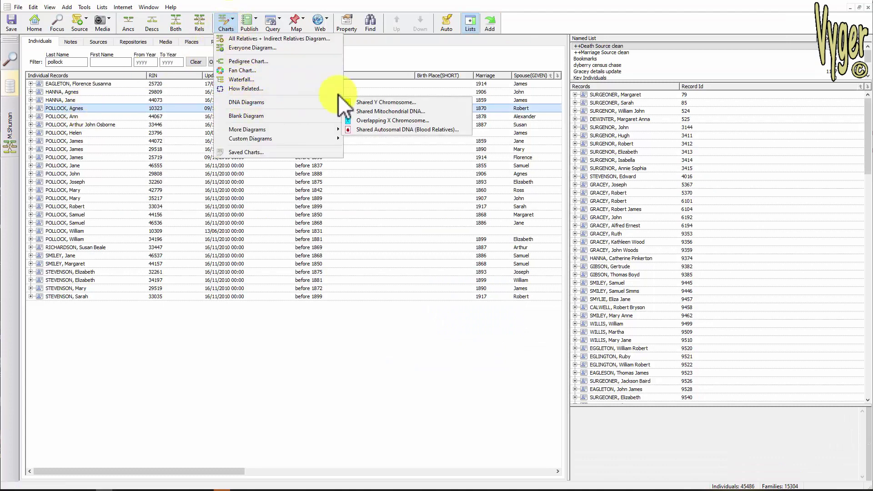
{"action": "left_click", "coordinate": [362, 130]}
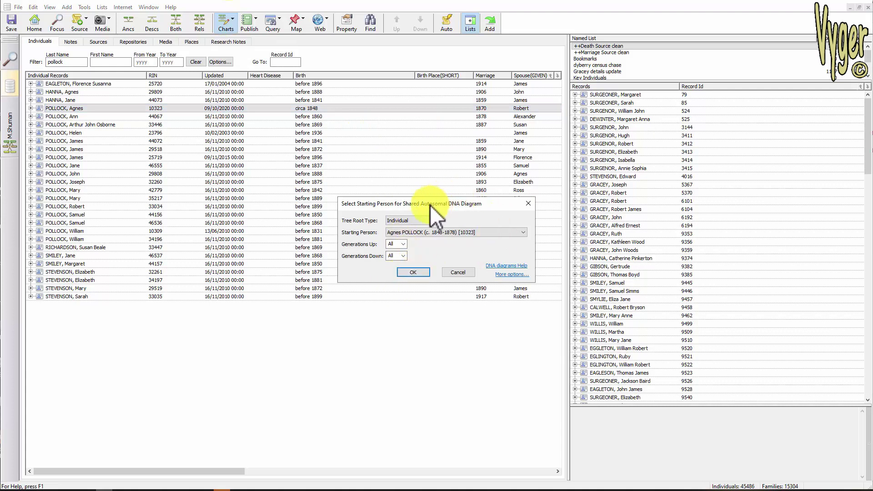
{"action": "left_click", "coordinate": [410, 272]}
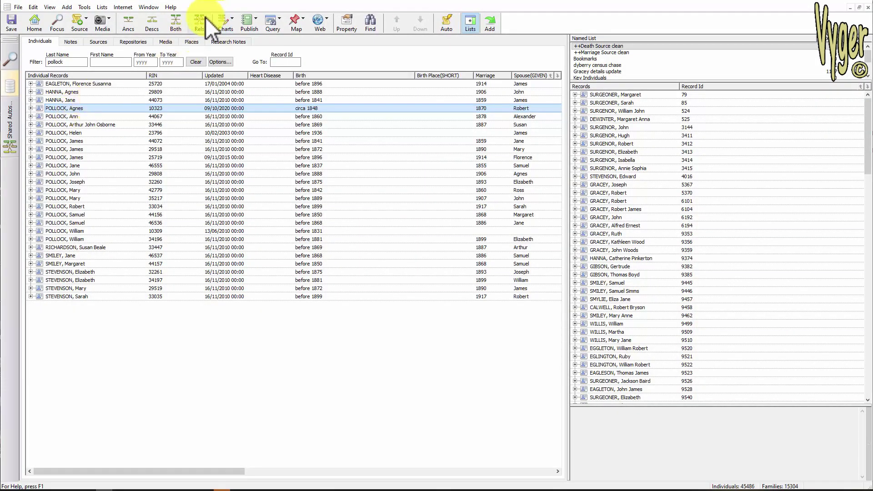
{"action": "left_click", "coordinate": [177, 22]}
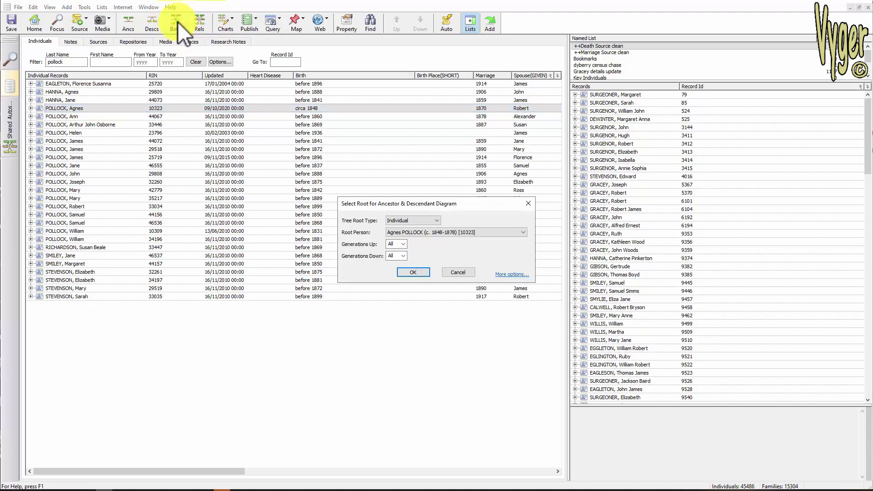
{"action": "left_click", "coordinate": [413, 273]}
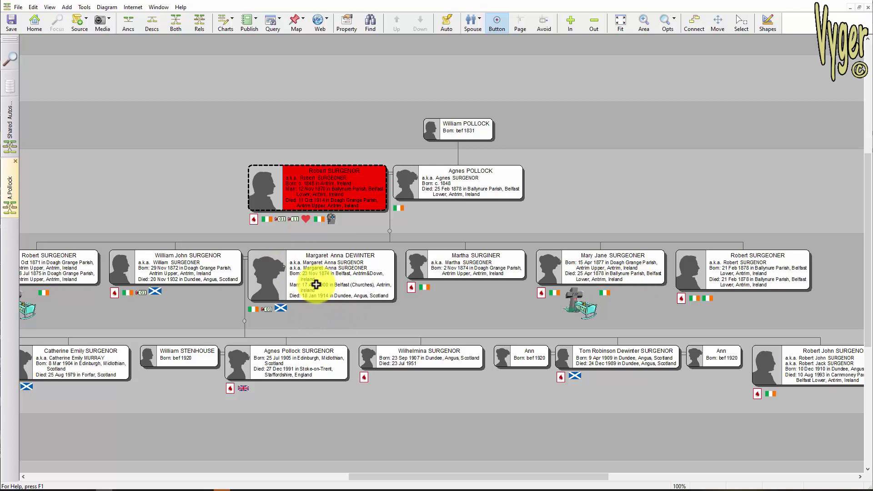
{"action": "scroll", "coordinate": [166, 301], "scroll_direction": "down", "scroll_amount": 1}
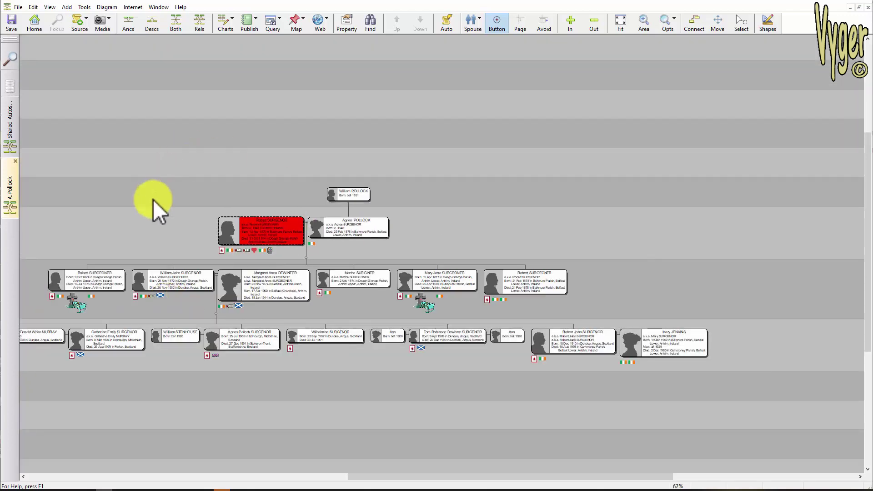
{"action": "left_click_drag", "start_coordinate": [155, 202], "coordinate": [274, 122]}
{"action": "scroll", "coordinate": [274, 121], "scroll_direction": "down", "scroll_amount": 1}
{"action": "scroll", "coordinate": [274, 122], "scroll_direction": "down", "scroll_amount": 1}
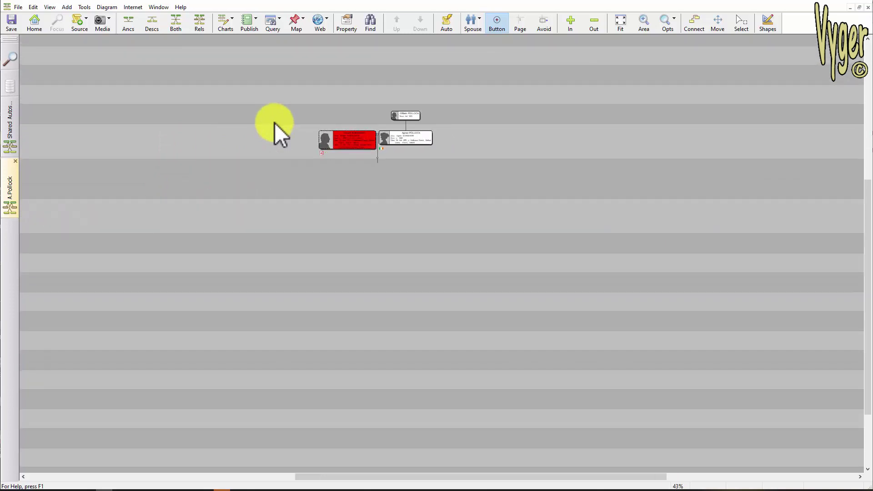
{"action": "left_click_drag", "start_coordinate": [280, 112], "coordinate": [325, 170]}
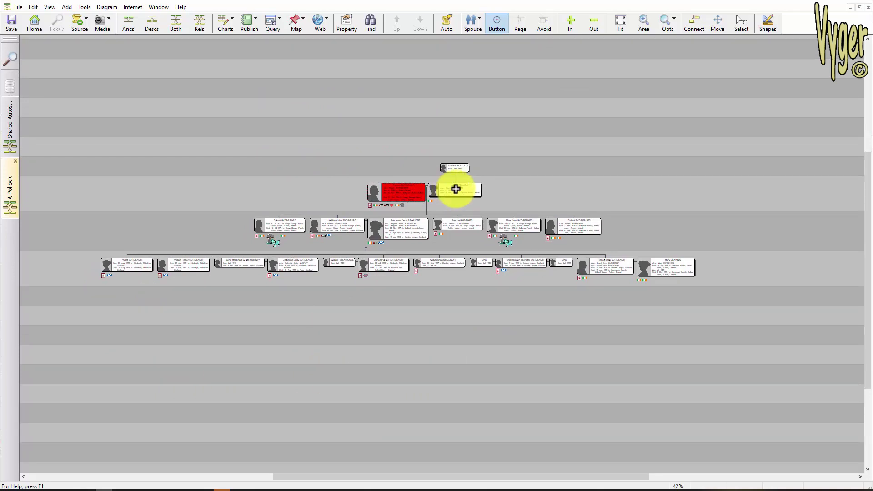
{"action": "left_click", "coordinate": [398, 193]}
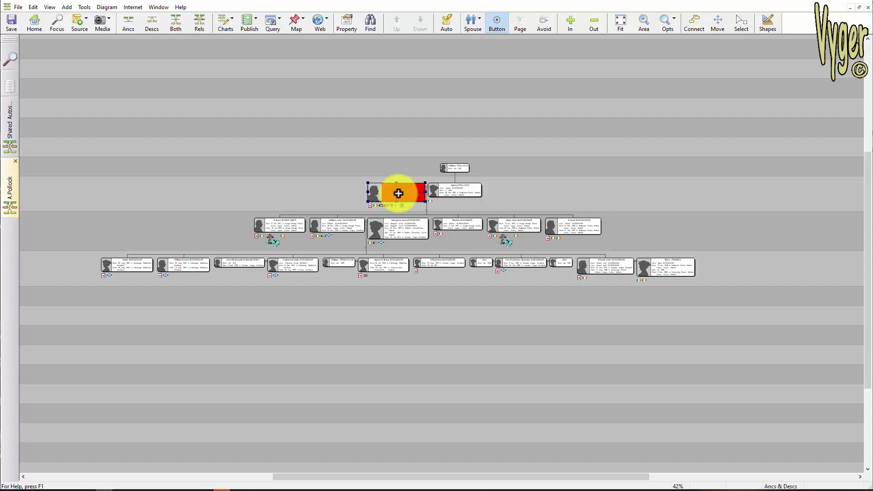
{"action": "left_click", "coordinate": [175, 25]}
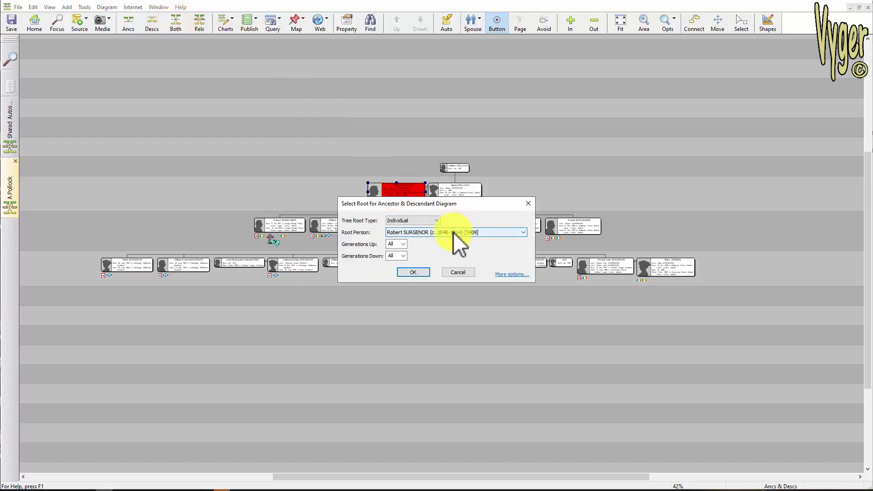
{"action": "left_click", "coordinate": [419, 273]}
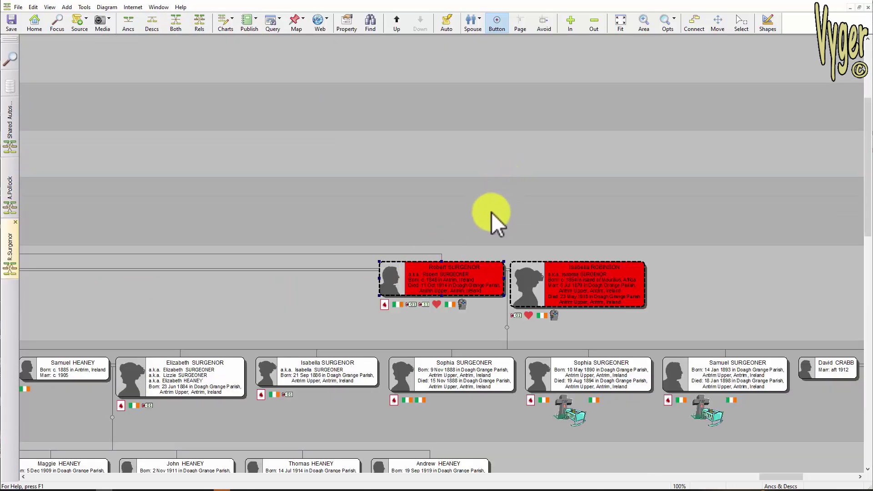
{"action": "left_click_drag", "start_coordinate": [507, 228], "coordinate": [545, 142]}
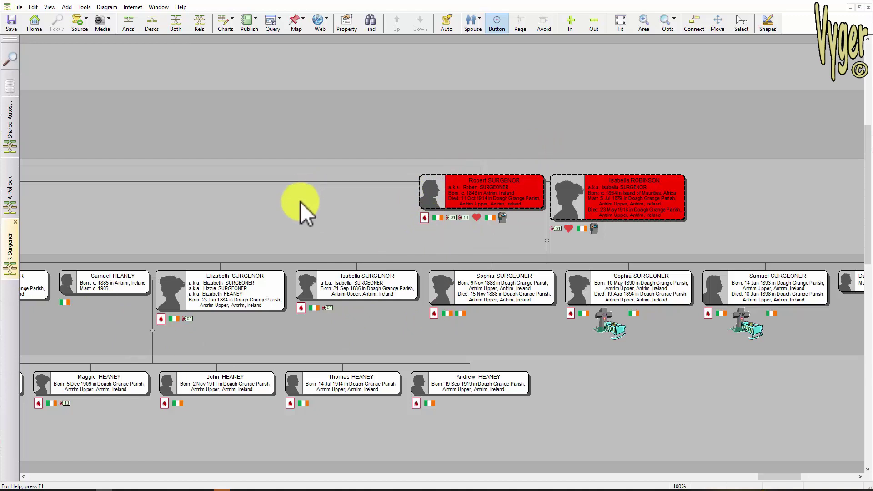
Step: Zoom out to 22%, pan to the tree's far left and select a distant relative's box
{"action": "scroll", "coordinate": [300, 201], "scroll_direction": "down", "scroll_amount": 3}
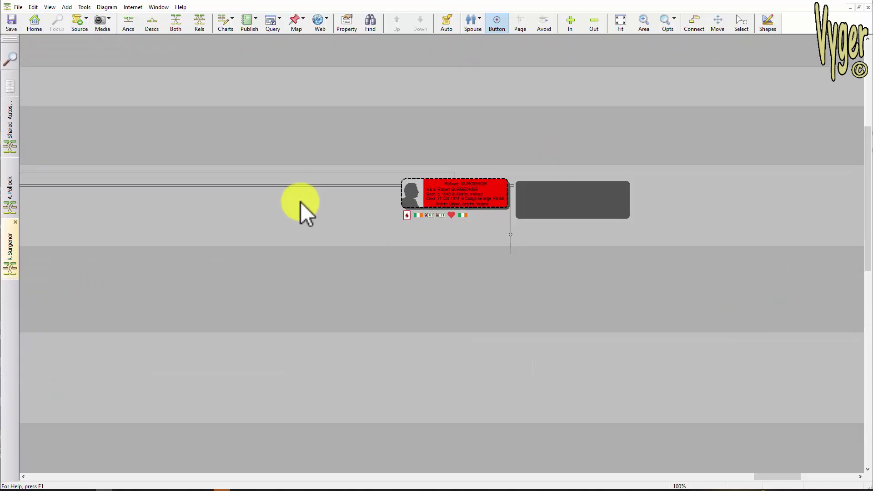
{"action": "scroll", "coordinate": [300, 201], "scroll_direction": "down", "scroll_amount": 3}
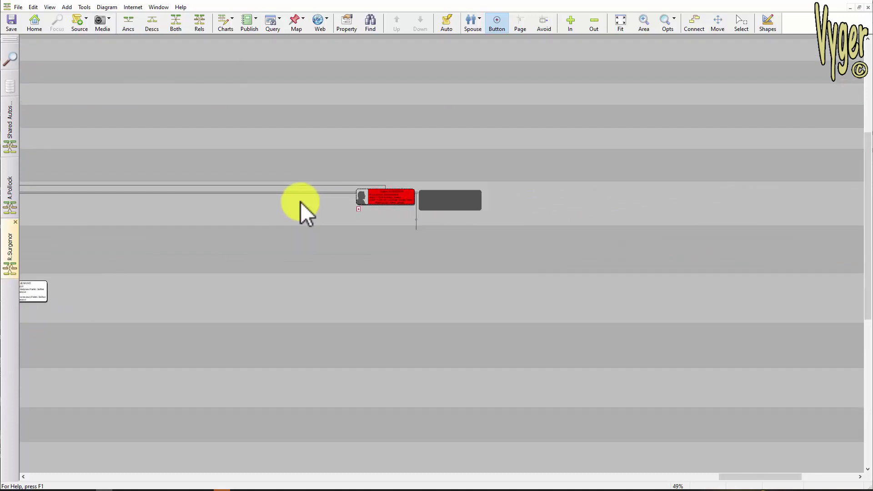
{"action": "scroll", "coordinate": [301, 202], "scroll_direction": "down", "scroll_amount": 3}
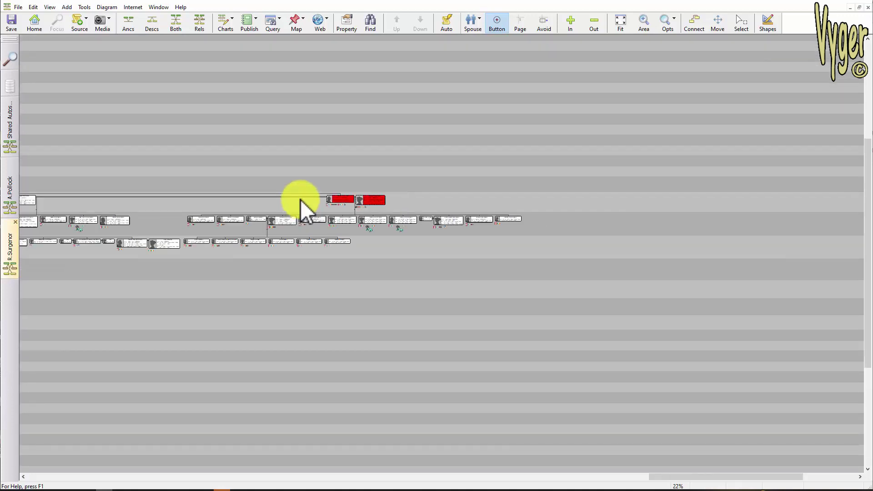
{"action": "left_click_drag", "start_coordinate": [220, 166], "coordinate": [461, 136]}
{"action": "left_click_drag", "start_coordinate": [239, 130], "coordinate": [561, 148]}
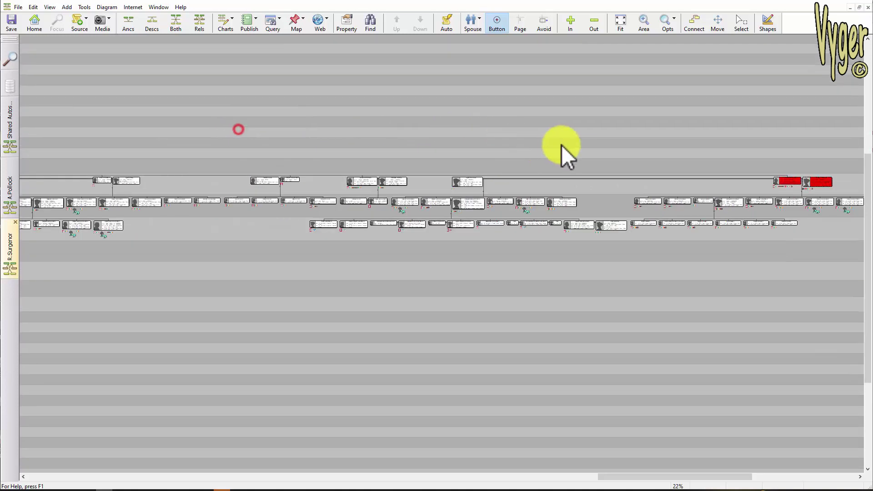
{"action": "left_click_drag", "start_coordinate": [212, 127], "coordinate": [536, 136]}
{"action": "left_click_drag", "start_coordinate": [204, 130], "coordinate": [528, 143]}
{"action": "left_click_drag", "start_coordinate": [175, 130], "coordinate": [507, 144]}
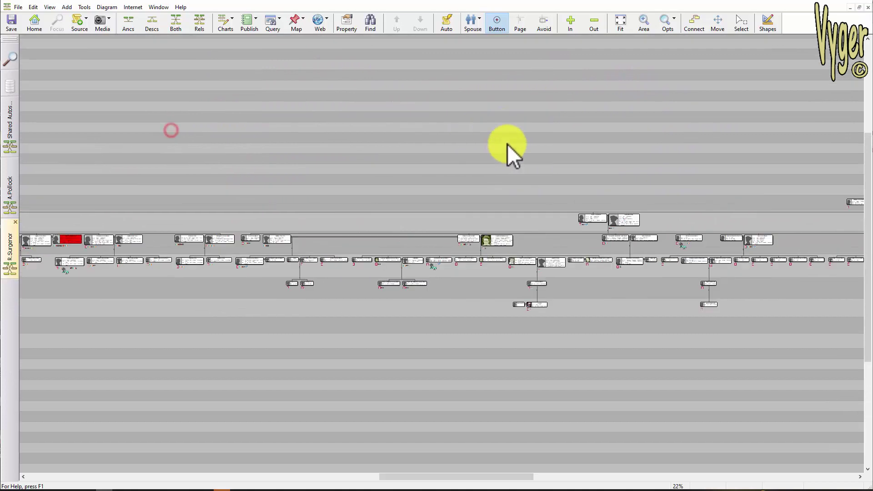
{"action": "left_click_drag", "start_coordinate": [152, 138], "coordinate": [620, 145]}
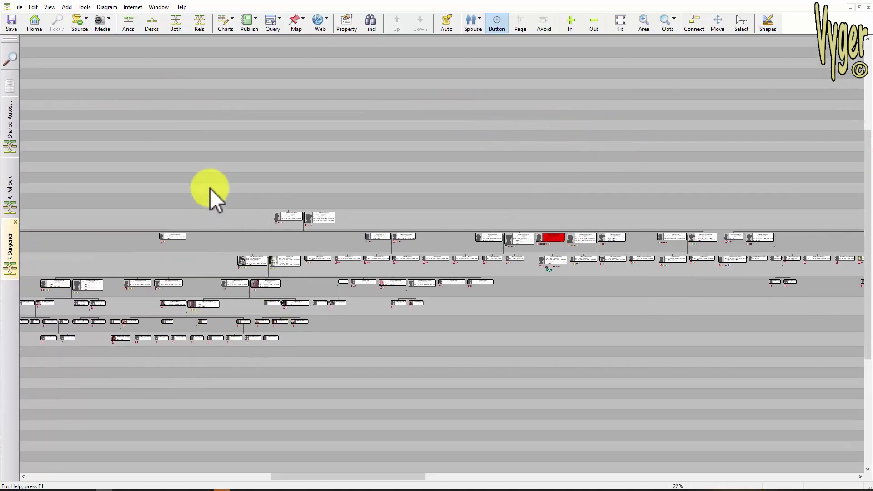
{"action": "left_click_drag", "start_coordinate": [252, 182], "coordinate": [546, 184]}
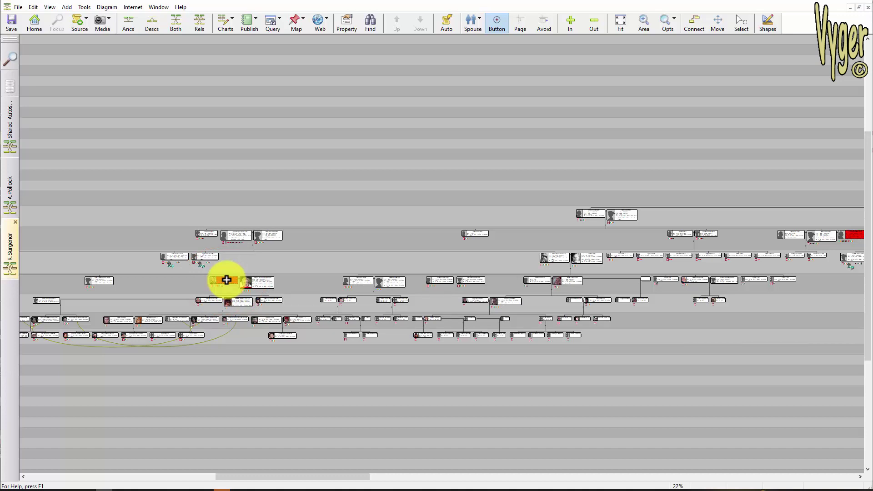
{"action": "left_click", "coordinate": [226, 279]}
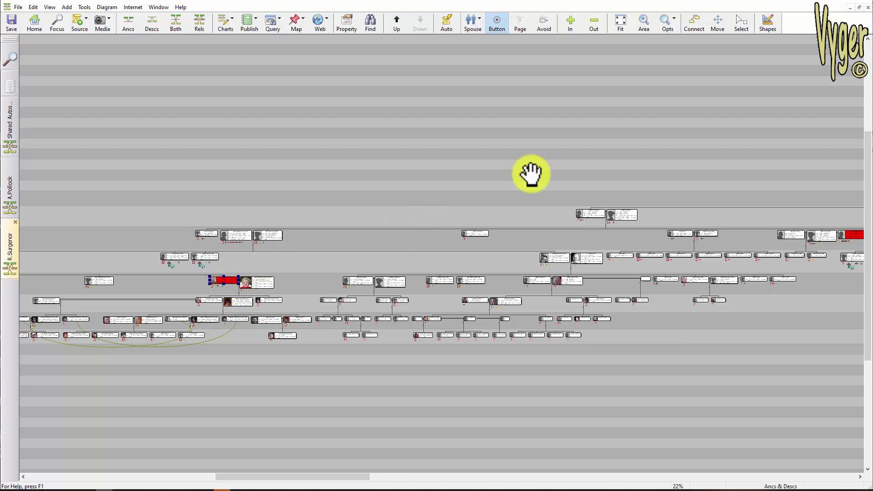
{"action": "left_click_drag", "start_coordinate": [617, 172], "coordinate": [322, 181]}
{"action": "left_click_drag", "start_coordinate": [705, 189], "coordinate": [361, 190]}
{"action": "left_click_drag", "start_coordinate": [728, 192], "coordinate": [398, 191]}
{"action": "left_click_drag", "start_coordinate": [677, 168], "coordinate": [387, 179]}
{"action": "left_click_drag", "start_coordinate": [717, 169], "coordinate": [315, 169]}
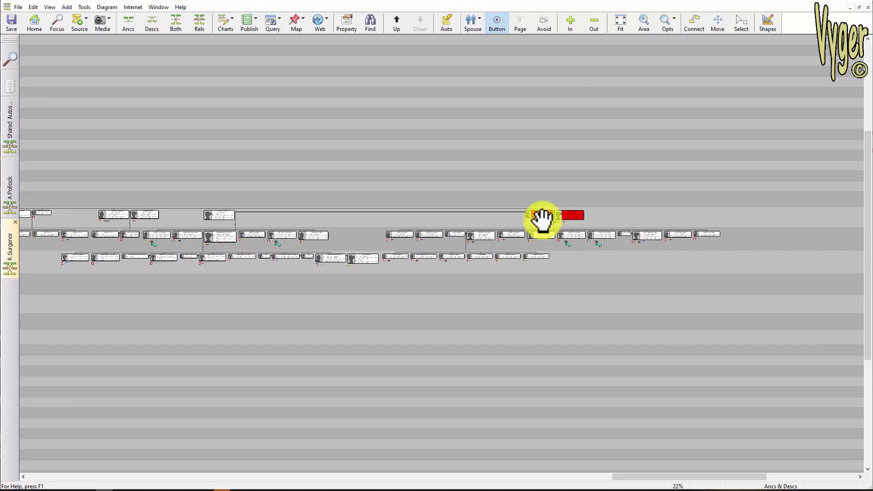
{"action": "left_click", "coordinate": [541, 214]}
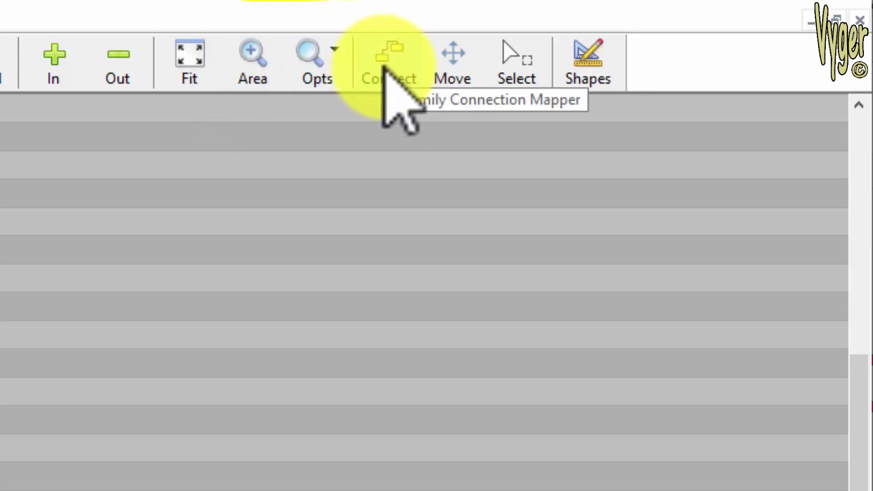
Step: In Family Connection Mapper, connect the two selected boxes, replacing the existing route
{"action": "left_click", "coordinate": [385, 64]}
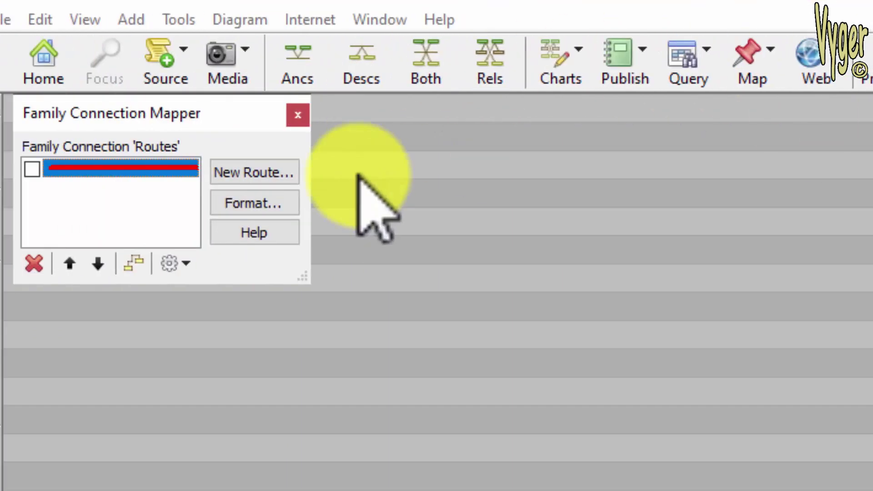
{"action": "left_click", "coordinate": [82, 169]}
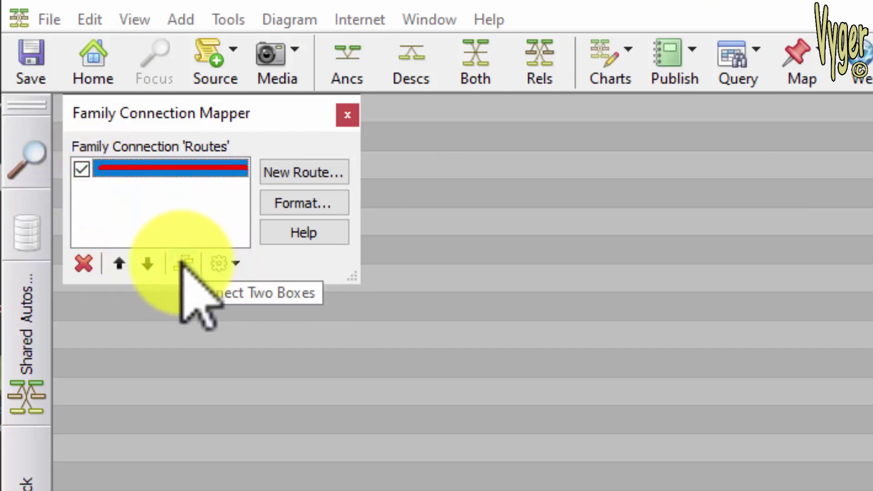
{"action": "left_click", "coordinate": [182, 263]}
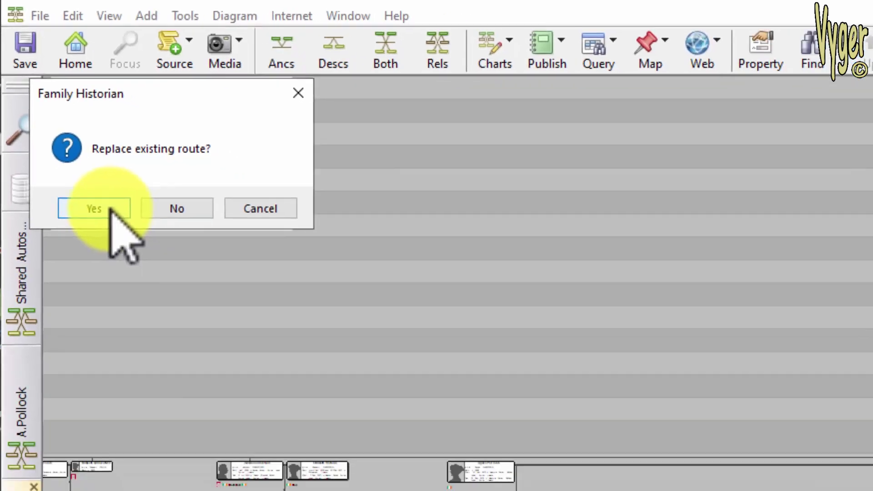
{"action": "left_click", "coordinate": [135, 257]}
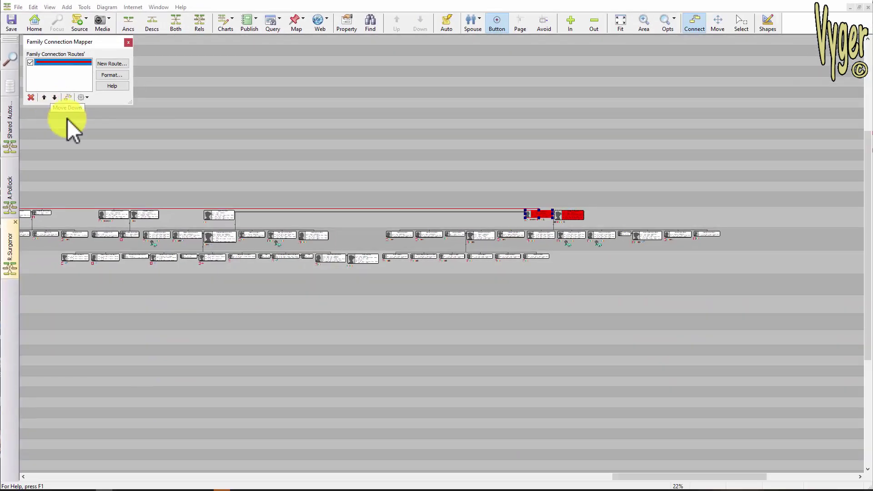
{"action": "left_click_drag", "start_coordinate": [312, 169], "coordinate": [541, 169]}
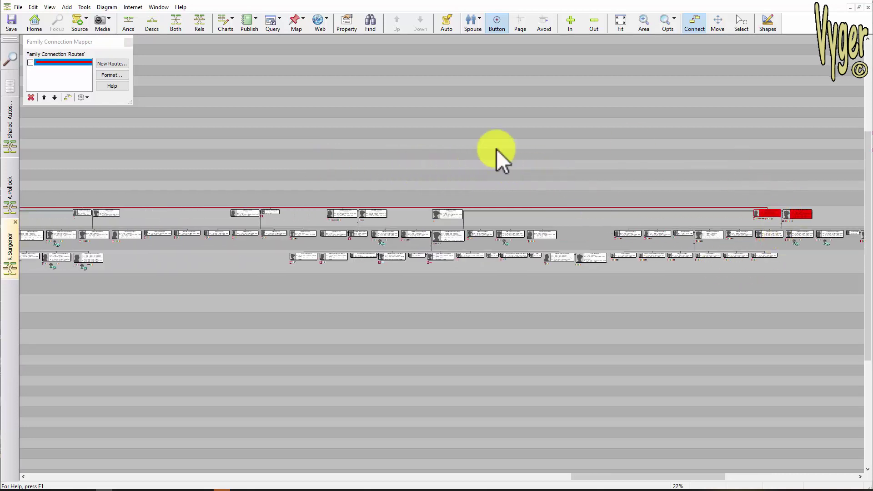
Step: Pan across the diagram following the red connection route between the two relatives
{"action": "left_click_drag", "start_coordinate": [224, 165], "coordinate": [592, 168]}
{"action": "left_click_drag", "start_coordinate": [183, 157], "coordinate": [471, 170]}
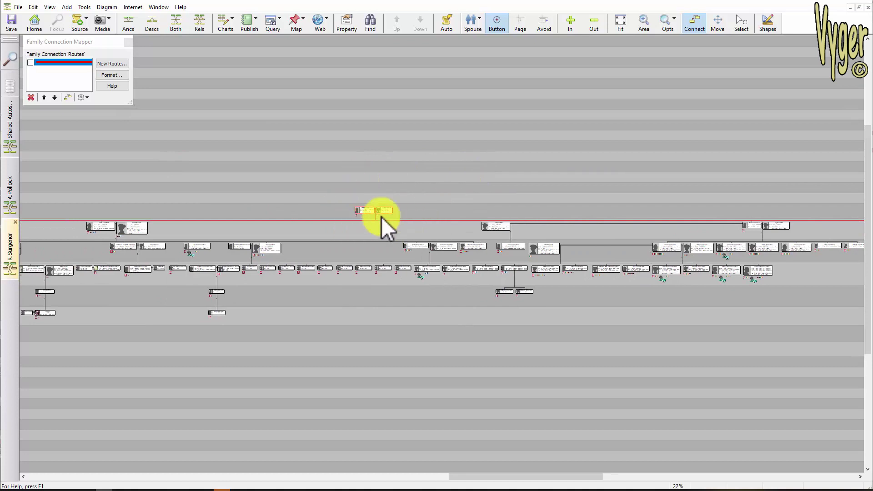
{"action": "left_click_drag", "start_coordinate": [245, 168], "coordinate": [584, 171]}
{"action": "left_click_drag", "start_coordinate": [146, 165], "coordinate": [550, 173]}
{"action": "left_click_drag", "start_coordinate": [162, 170], "coordinate": [448, 178]}
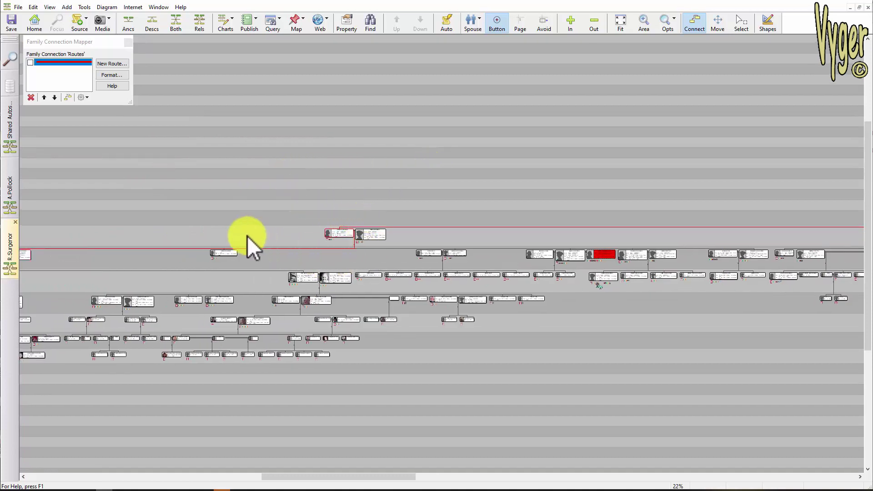
{"action": "left_click_drag", "start_coordinate": [186, 213], "coordinate": [456, 208]}
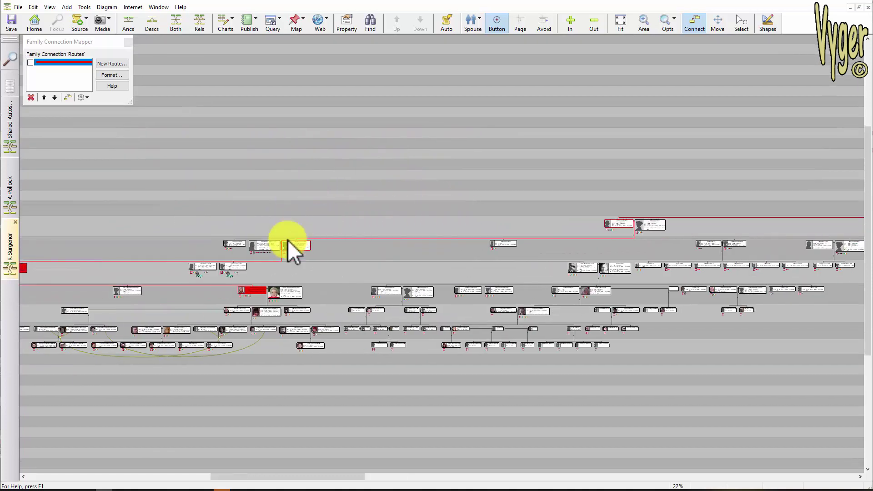
{"action": "left_click_drag", "start_coordinate": [115, 217], "coordinate": [273, 214]}
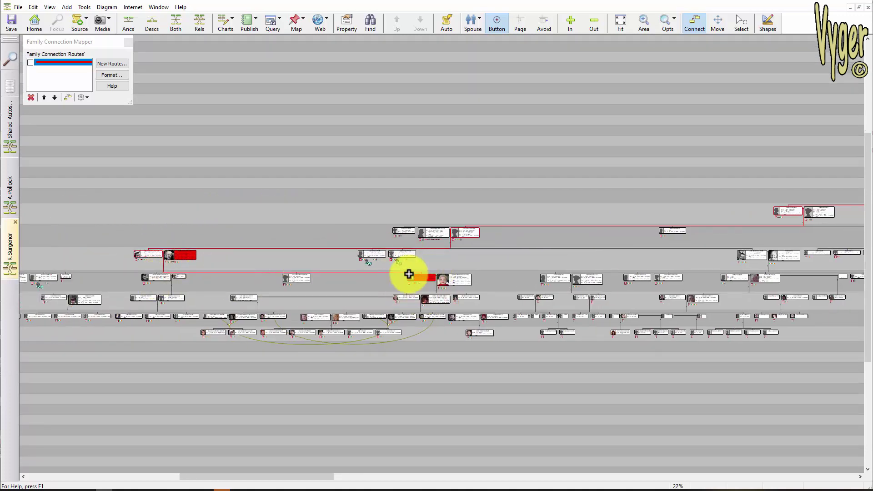
Step: Start a new connection route, then cancel it so the routes list empties
{"action": "left_click", "coordinate": [110, 65]}
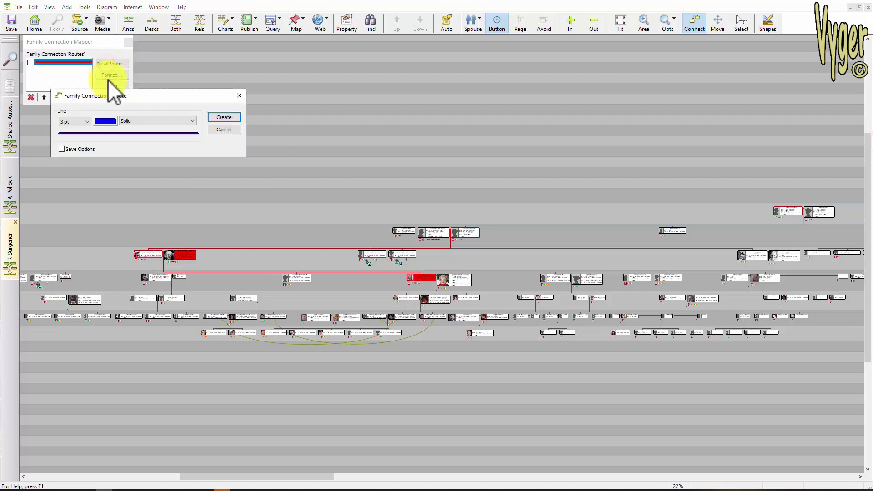
{"action": "left_click", "coordinate": [225, 129]}
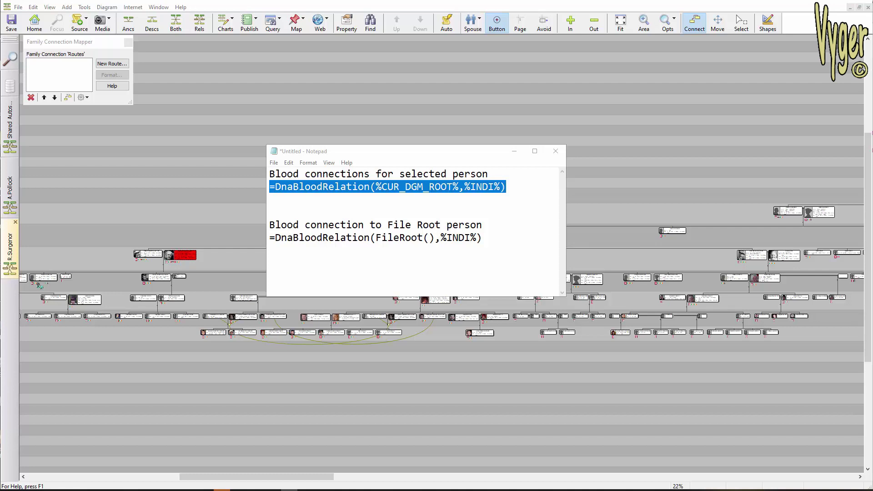
Step: Copy the formula =DnaBloodRelation(FileRoot(),%INDI%) from Notepad and minimize Notepad
{"action": "key", "text": "ctrl+End"}
{"action": "key", "text": "shift+Home"}
{"action": "key", "text": "ctrl+c"}
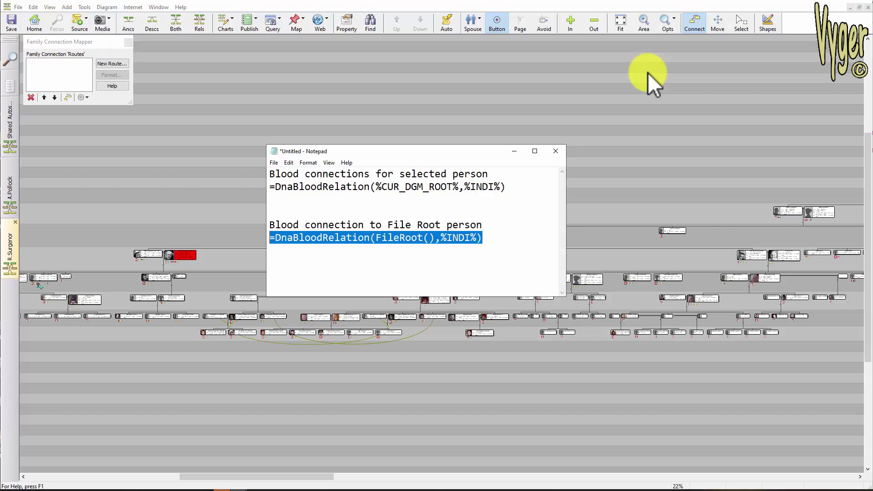
{"action": "left_click", "coordinate": [515, 149]}
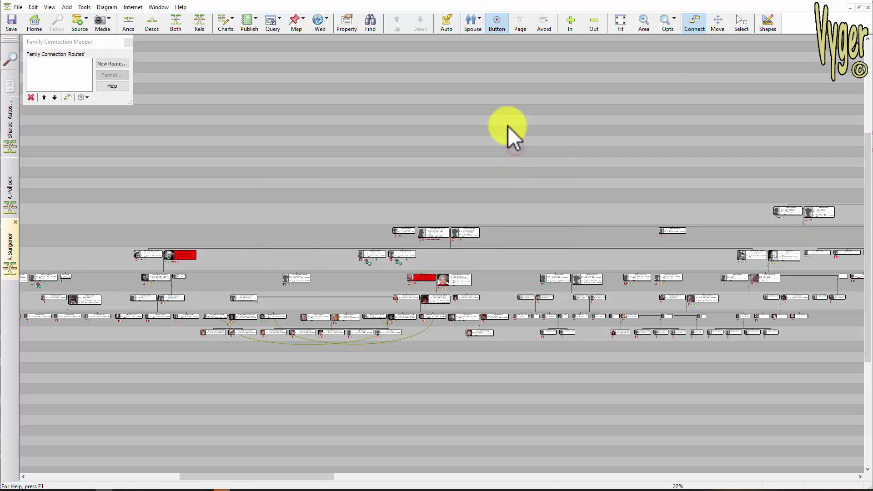
Step: Open Diagram Options at the Boxes tab and show the Add Condition choices
{"action": "left_click", "coordinate": [108, 7]}
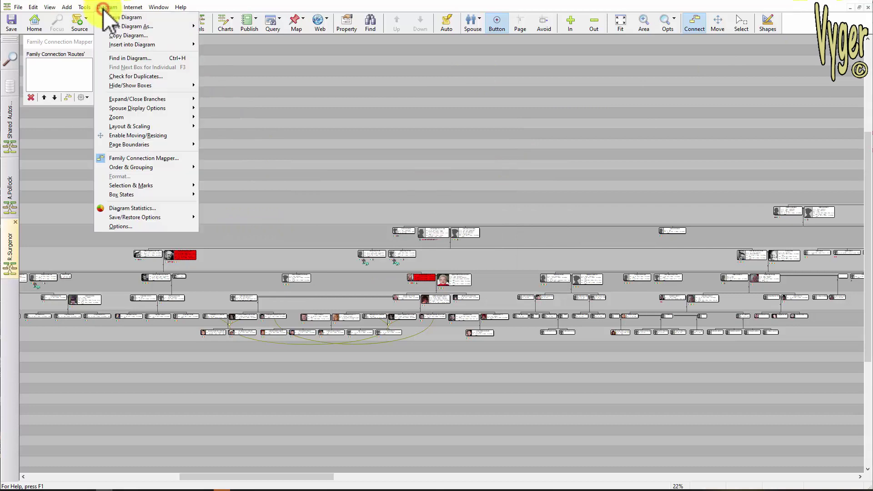
{"action": "left_click", "coordinate": [136, 228]}
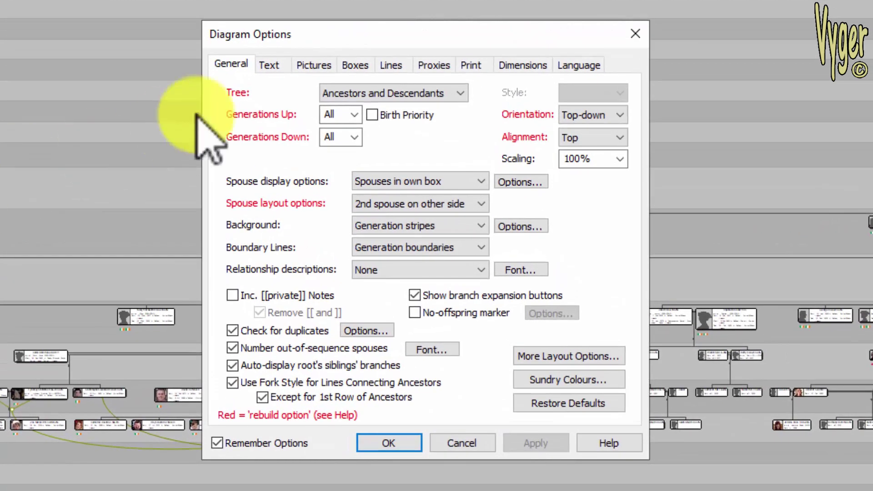
{"action": "left_click", "coordinate": [370, 67]}
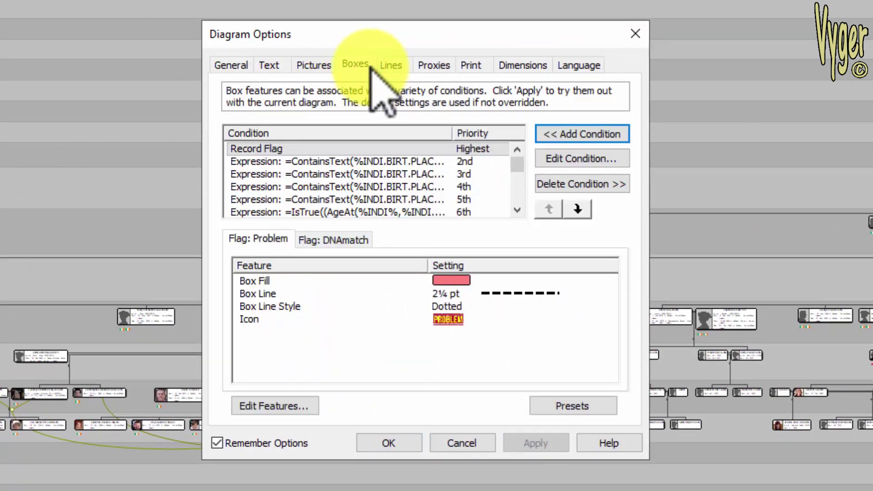
{"action": "left_click", "coordinate": [582, 133]}
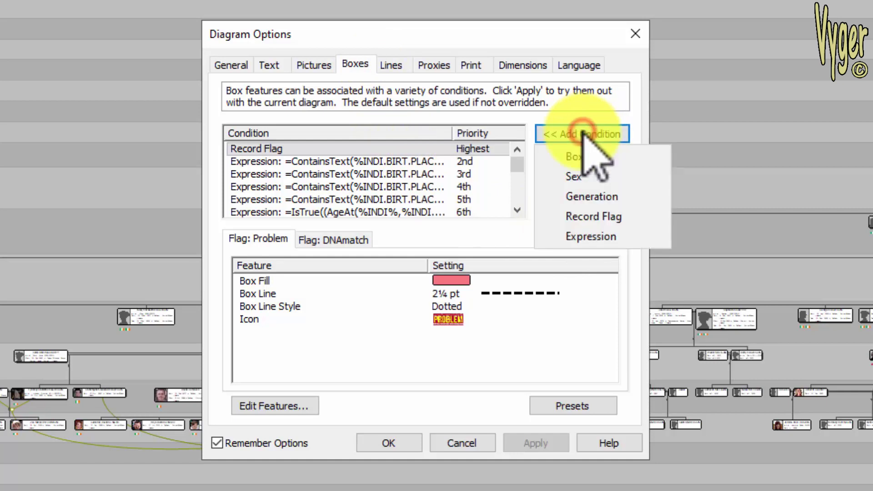
Step: Add an Expression box condition =DnaBloodRelation(FileRoot(),%INDI%) and confirm it
{"action": "left_click", "coordinate": [630, 237]}
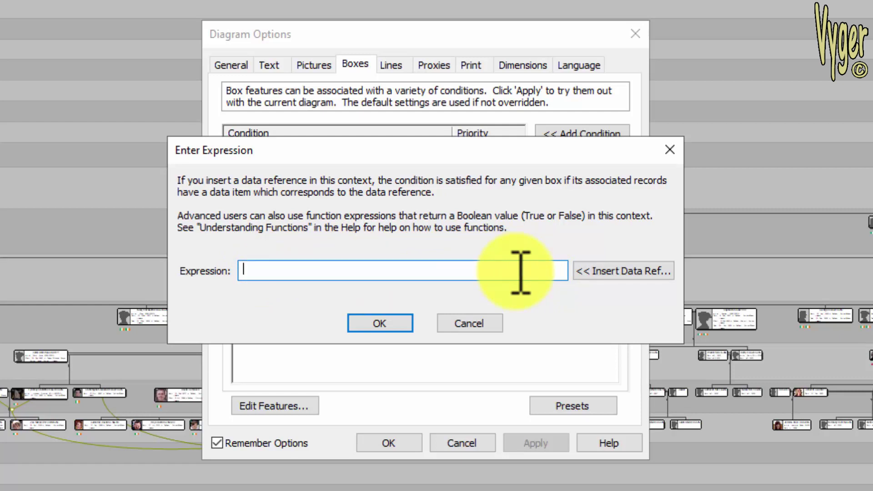
{"action": "key", "text": "ctrl+v"}
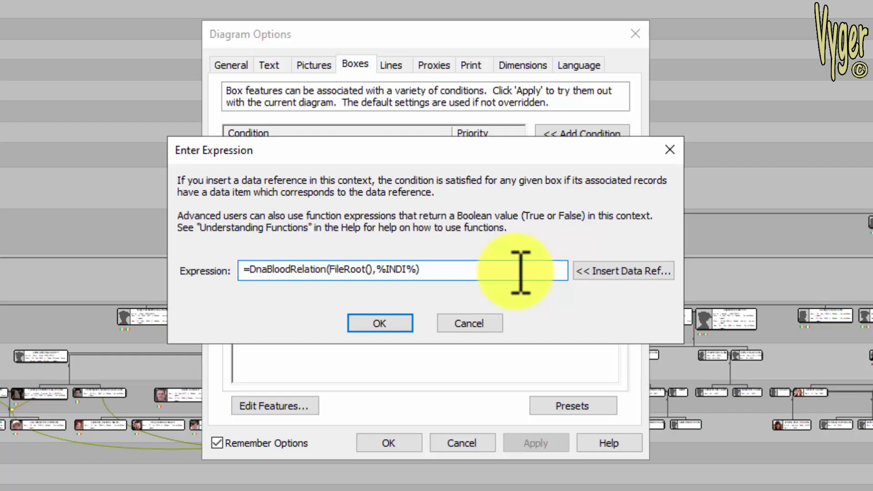
{"action": "left_click", "coordinate": [379, 324]}
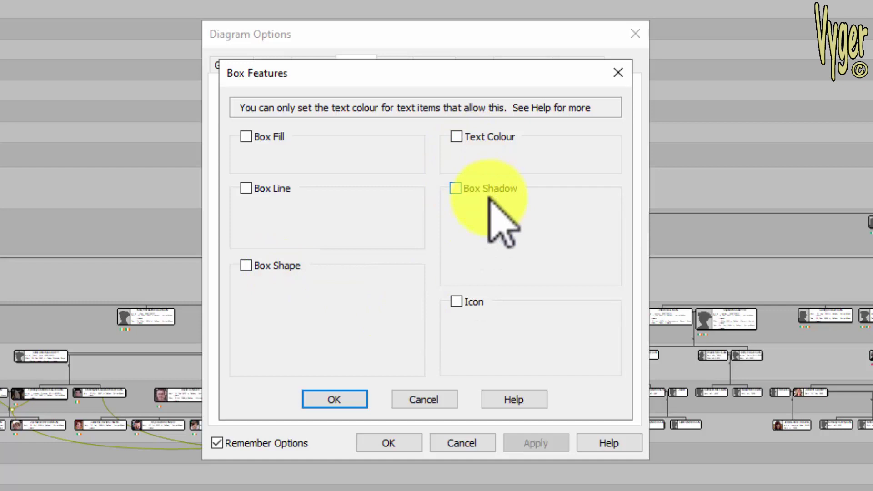
Step: Give the DnaBloodRelation condition's boxes the Blood icon from the DNA icon category
{"action": "left_click", "coordinate": [456, 302]}
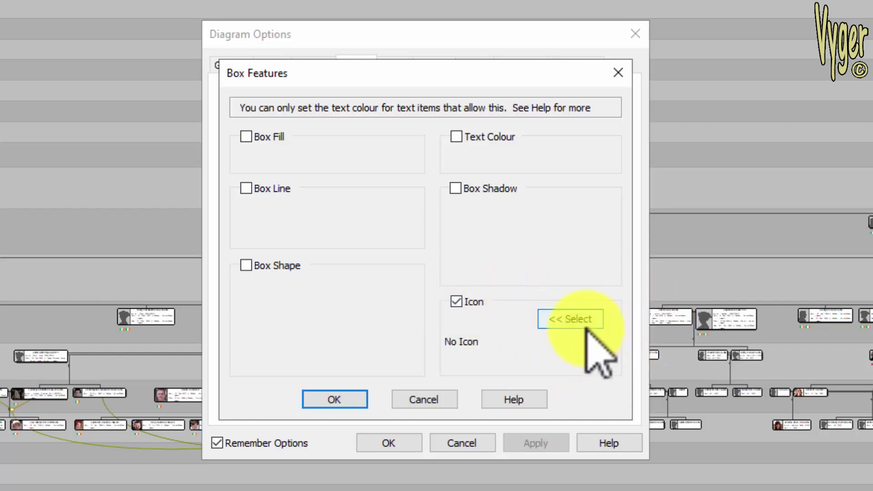
{"action": "left_click", "coordinate": [571, 318]}
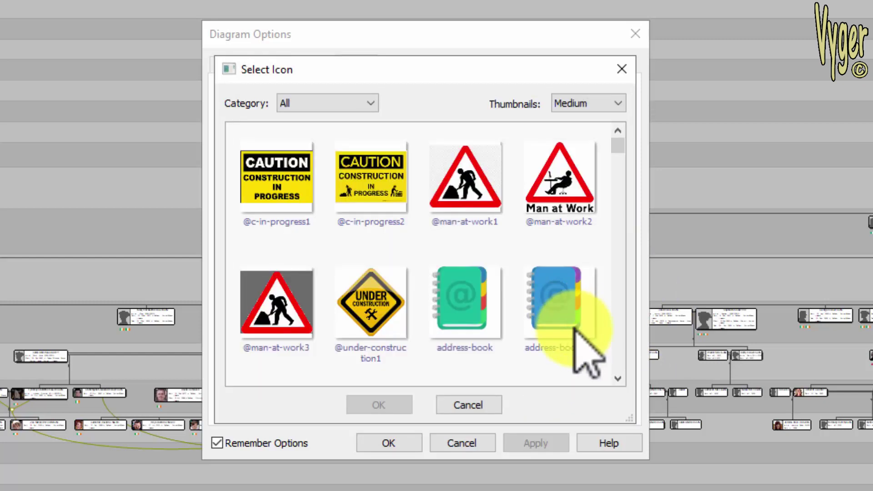
{"action": "left_click", "coordinate": [334, 105]}
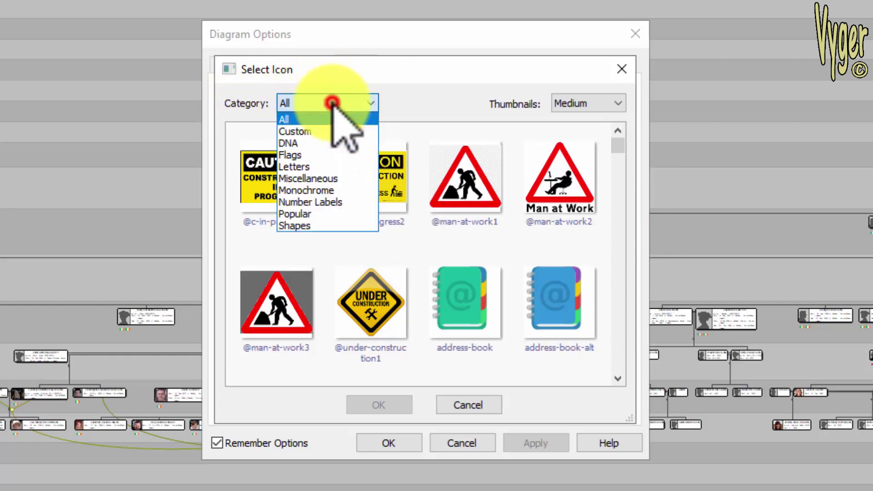
{"action": "left_click", "coordinate": [319, 144]}
{"action": "left_click_drag", "start_coordinate": [619, 152], "coordinate": [625, 287]}
{"action": "left_click_drag", "start_coordinate": [619, 317], "coordinate": [633, 195]}
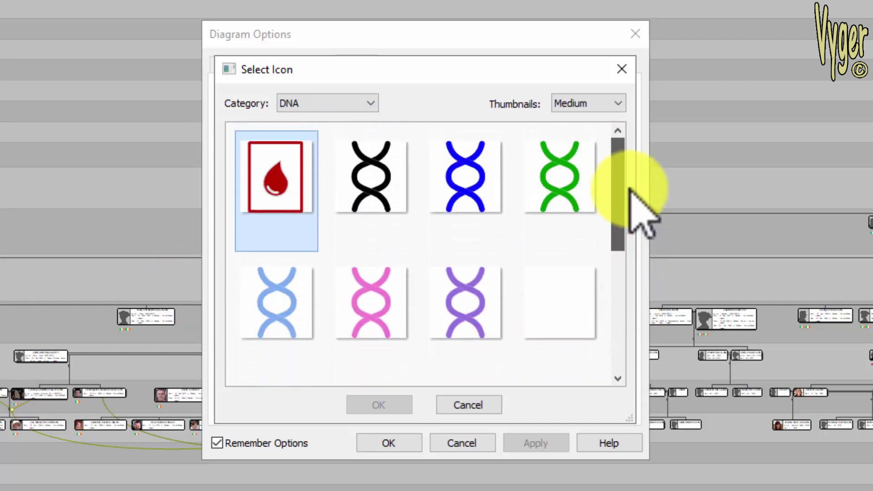
{"action": "left_click", "coordinate": [274, 184]}
{"action": "left_click", "coordinate": [376, 405]}
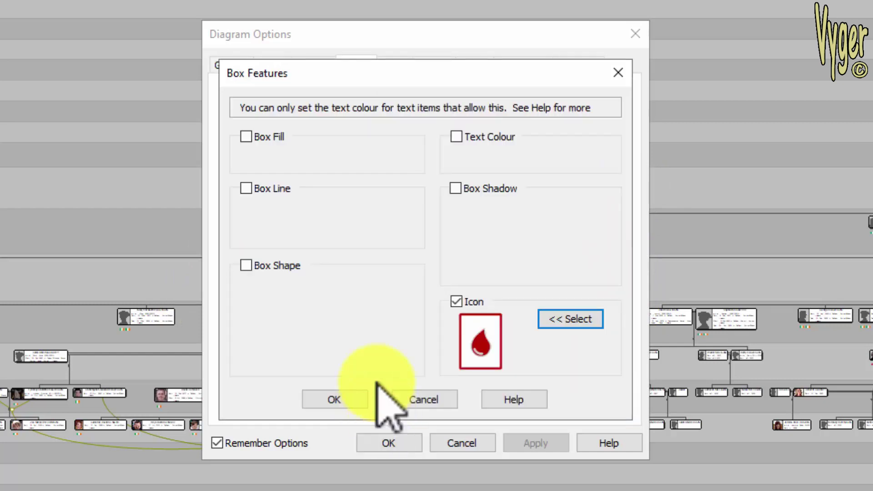
{"action": "left_click", "coordinate": [335, 398]}
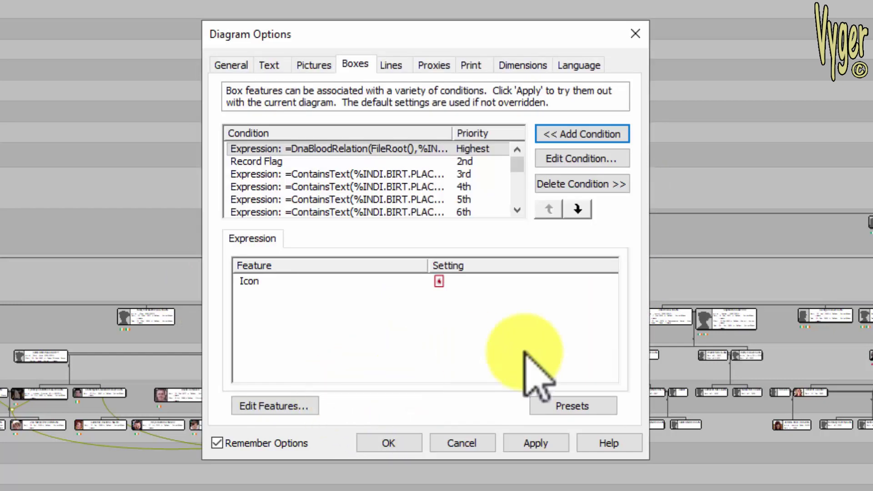
Step: Apply the blood-drop condition, zoom into the upper-left boxes, and select the man born bef 1648
{"action": "left_click", "coordinate": [538, 446]}
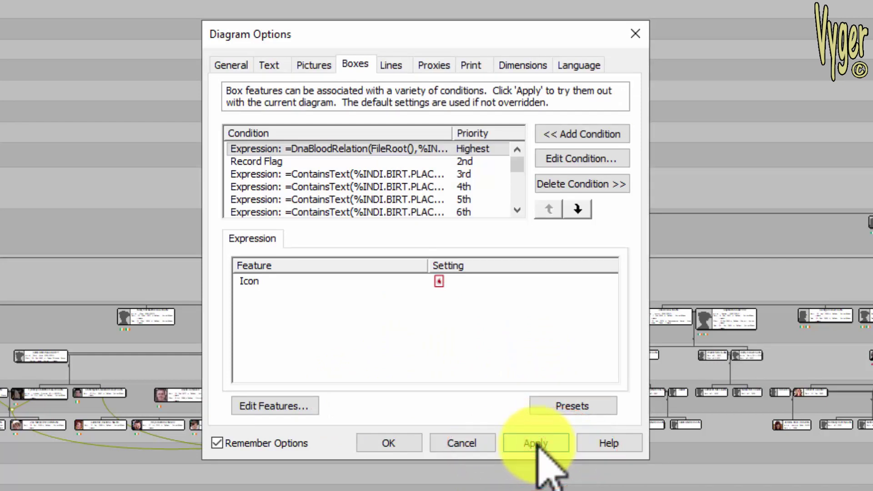
{"action": "left_click", "coordinate": [389, 443]}
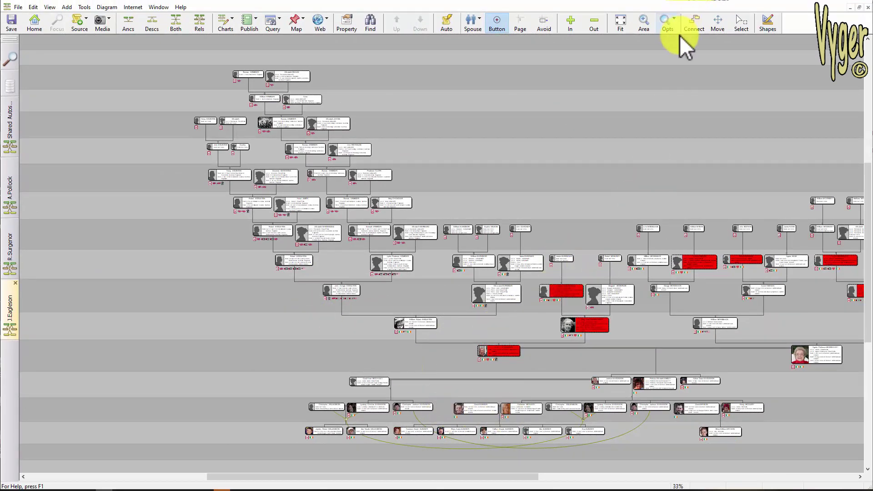
{"action": "left_click", "coordinate": [644, 23]}
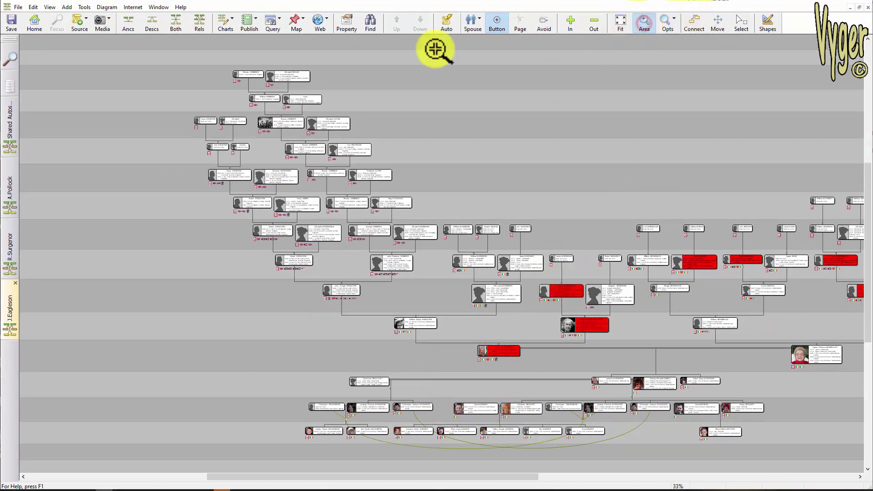
{"action": "left_click_drag", "start_coordinate": [167, 54], "coordinate": [356, 151]}
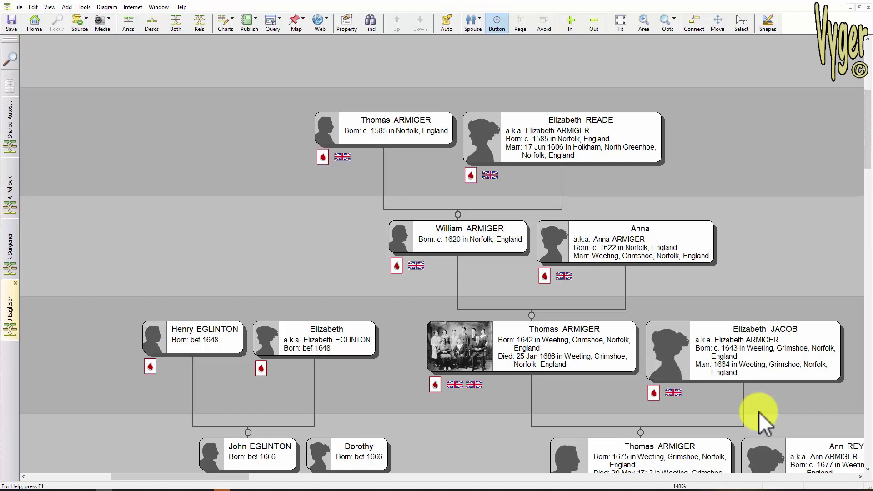
{"action": "left_click", "coordinate": [205, 336]}
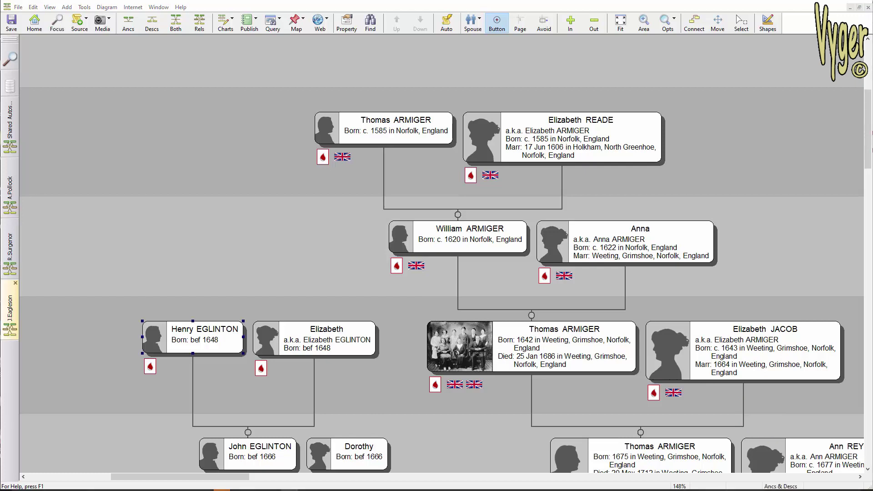